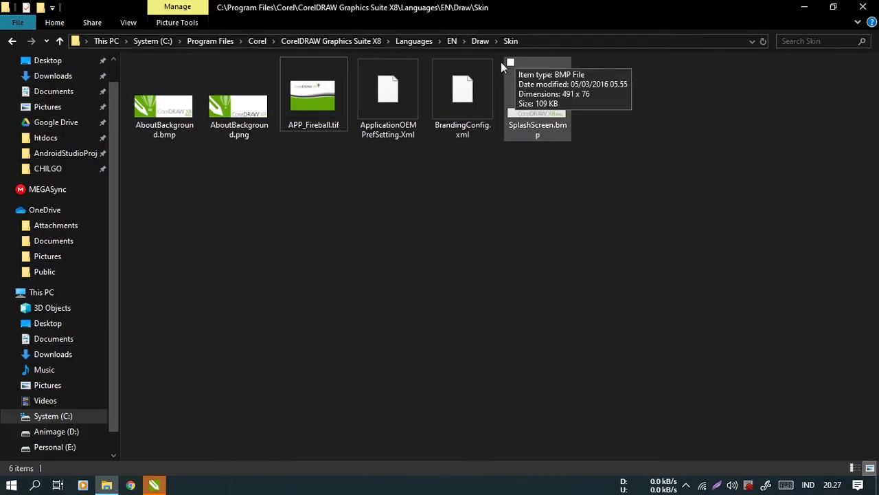
Step: Duplicate APP_Fireball.tif inside the CorelDRAW Skin folder as a backup, granting administrator permission for the copy
left_click(523, 42)
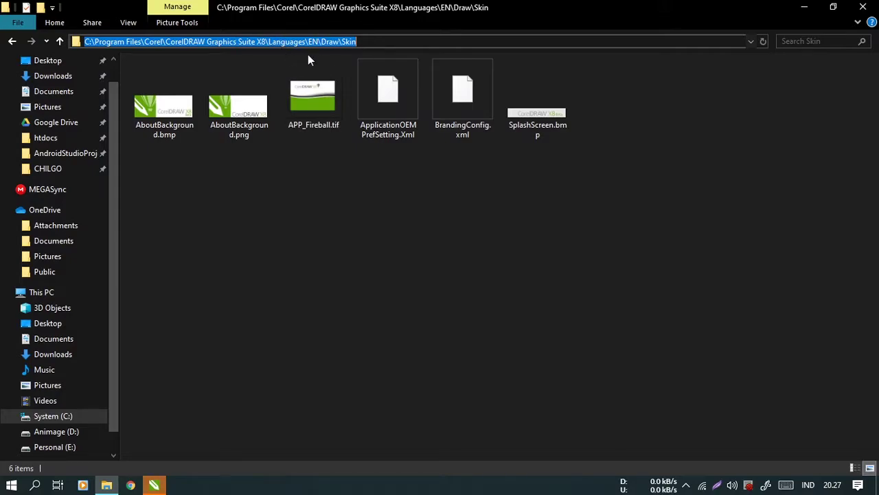
left_click(539, 388)
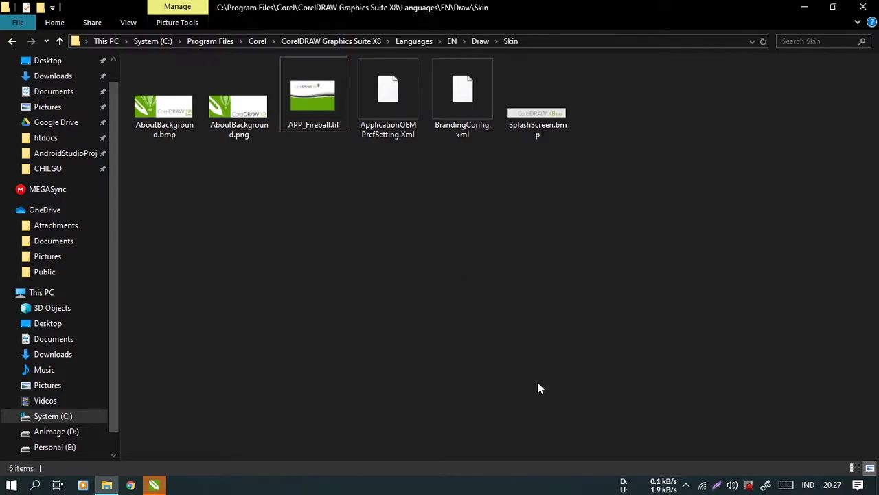
left_click(313, 110)
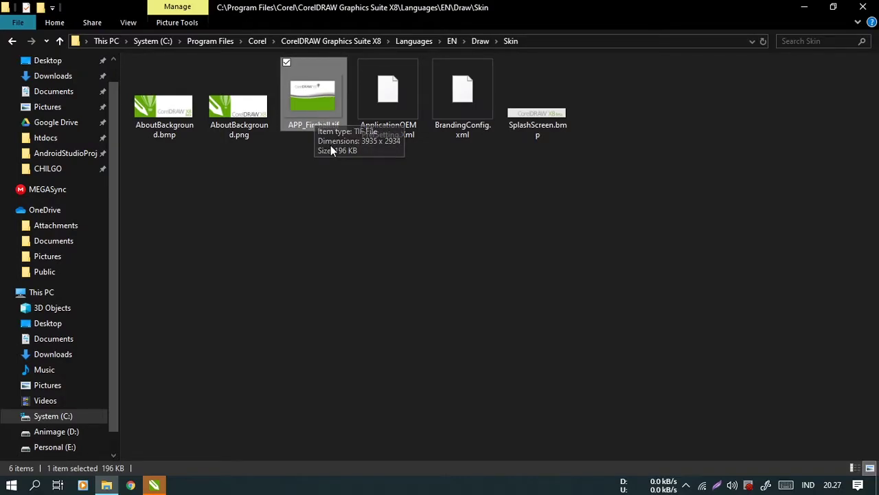
key("ctrl+v")
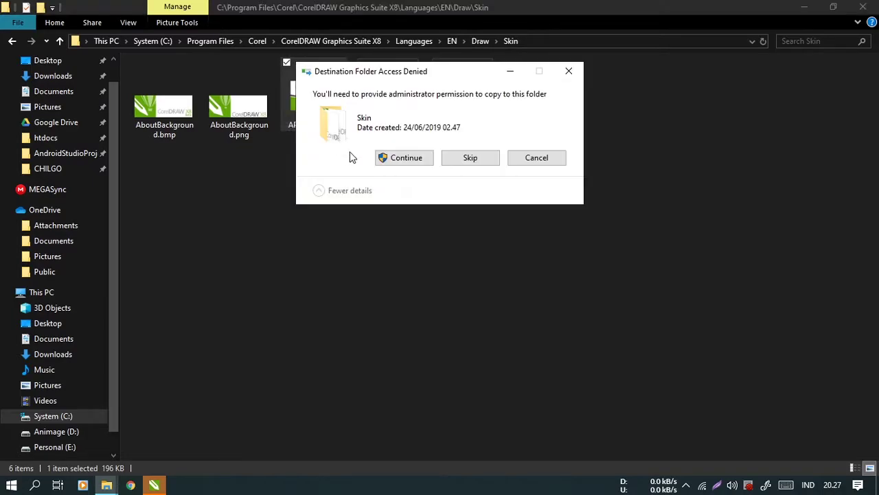
left_click(395, 160)
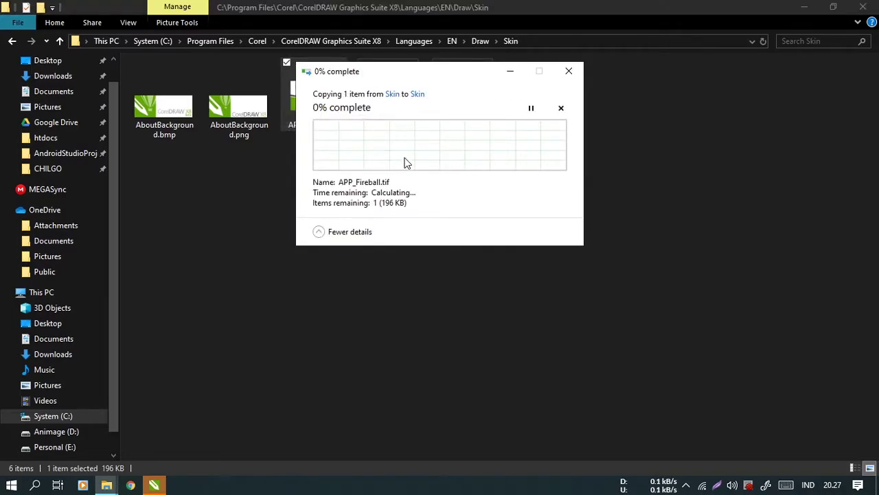
left_click(337, 110)
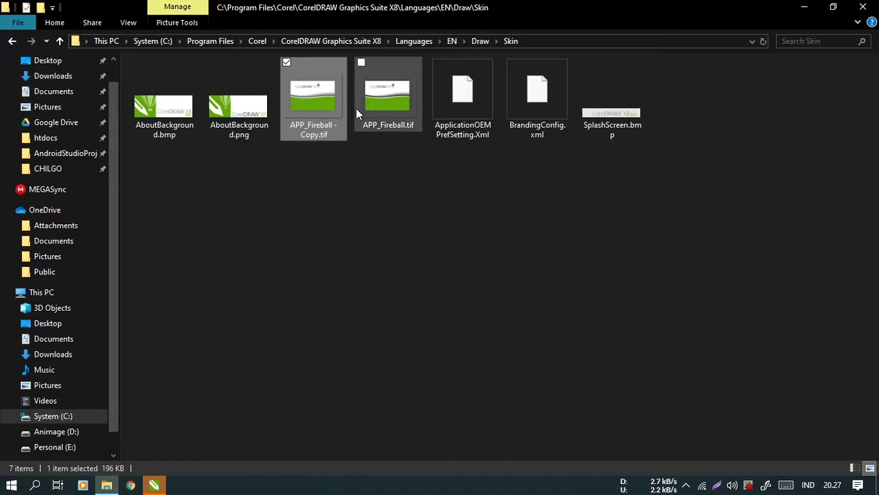
left_click(388, 110)
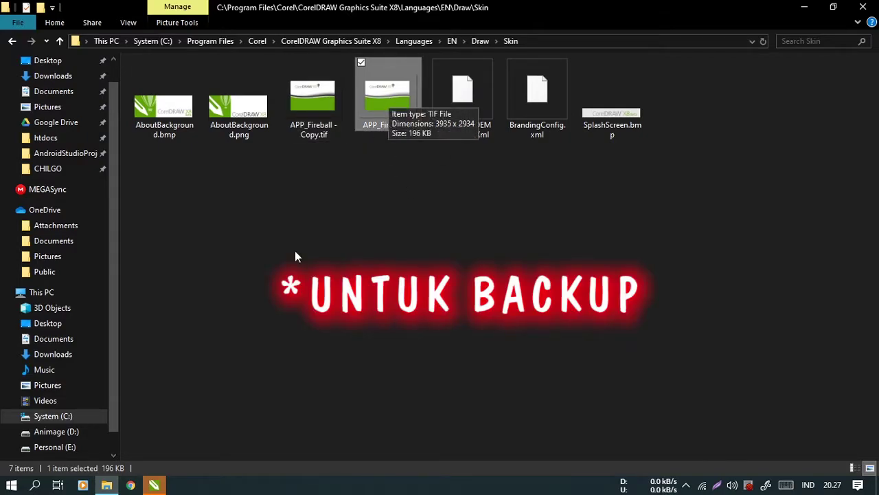
Step: Switch to CorelDRAW and create a new A4 document with RGB as primary color mode and 300 dpi rendering resolution
left_click(156, 485)
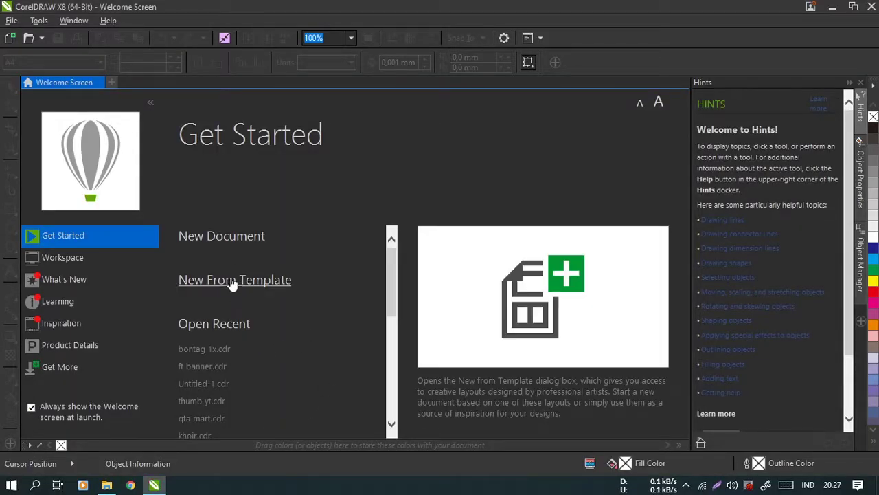
left_click(228, 240)
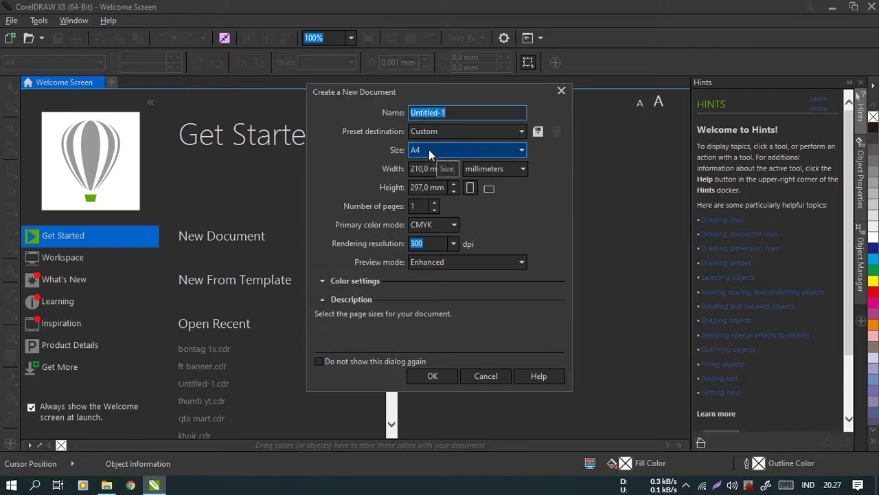
left_click(426, 225)
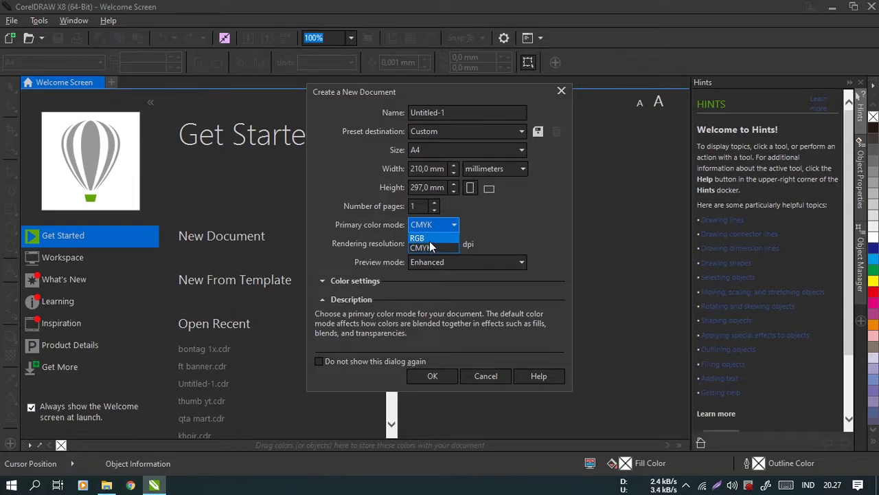
left_click(430, 240)
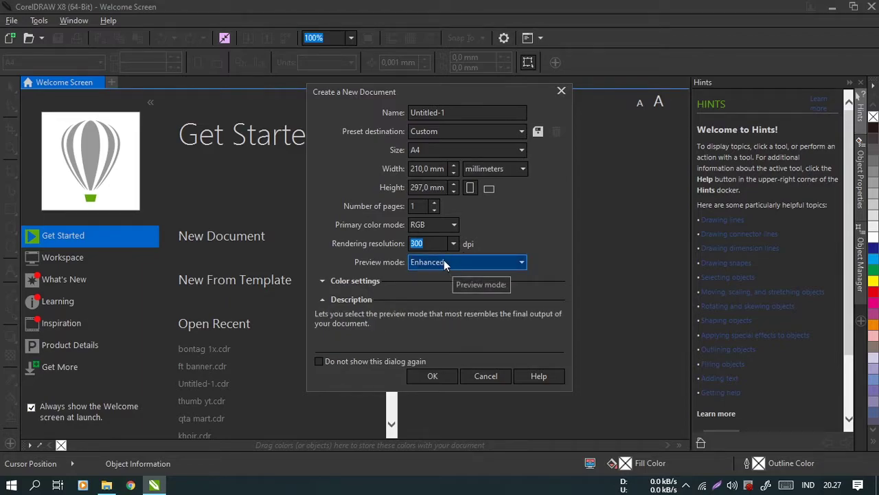
left_click(438, 373)
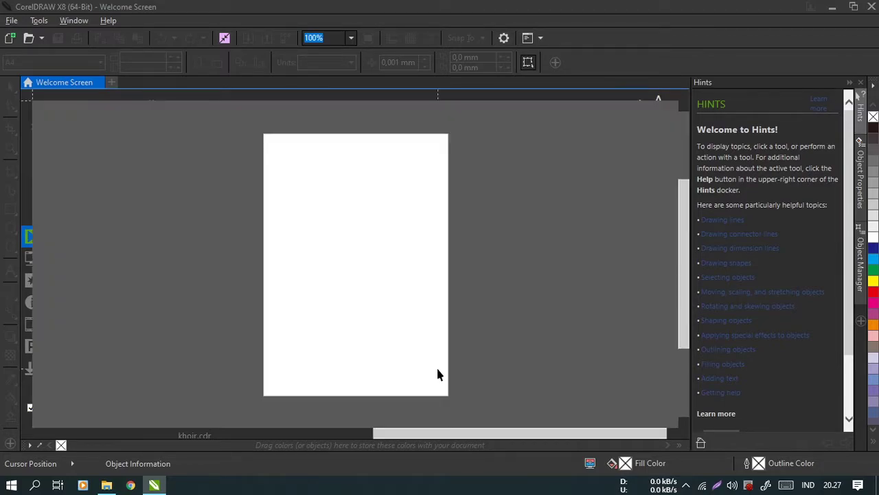
Step: Import the original APP_Fireball.tif from the Skin folder in File Explorer into the new CorelDRAW document
left_click(106, 485)
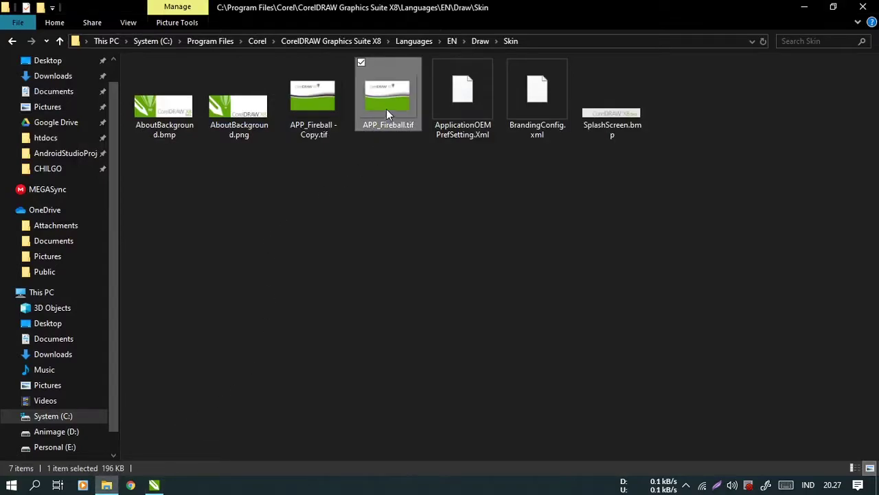
left_click_drag(385, 96, 300, 258)
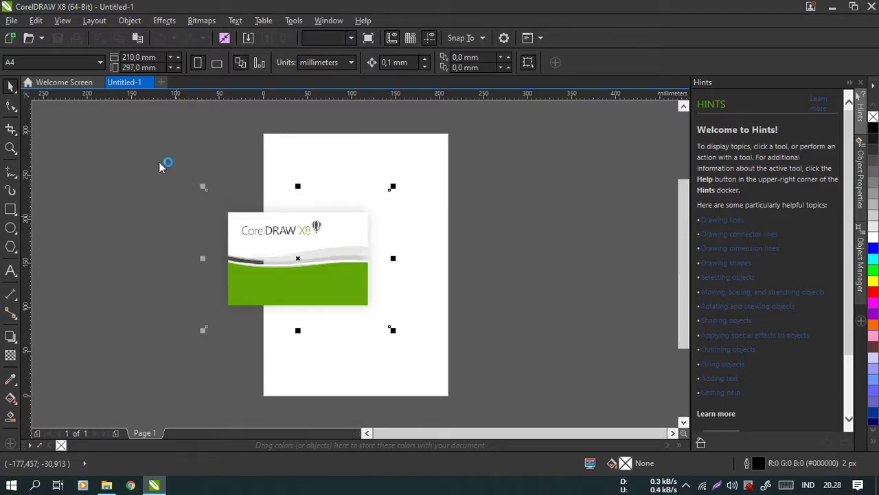
left_click(180, 144)
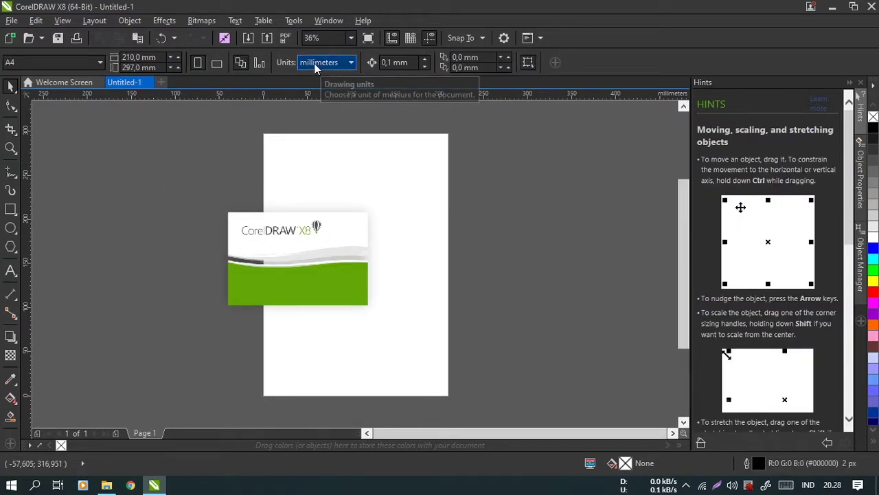
Step: Set the document's drawing units to pixels
left_click(335, 64)
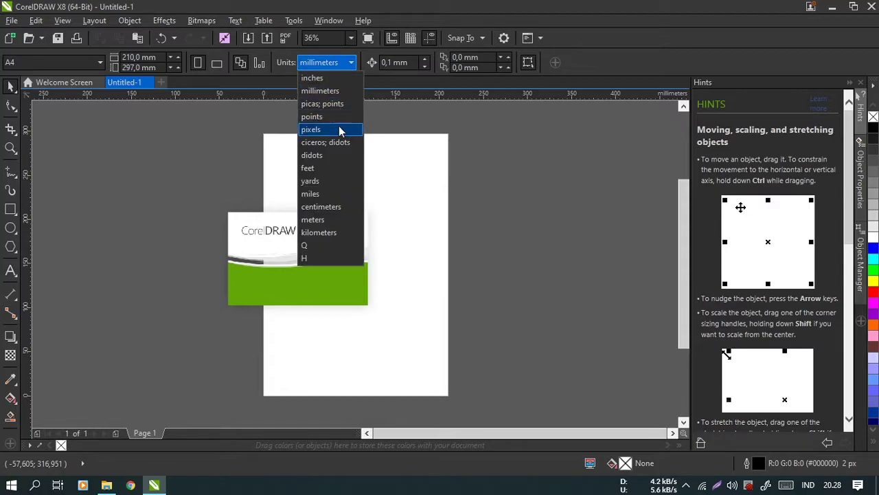
left_click(420, 172)
key("ctrl+z")
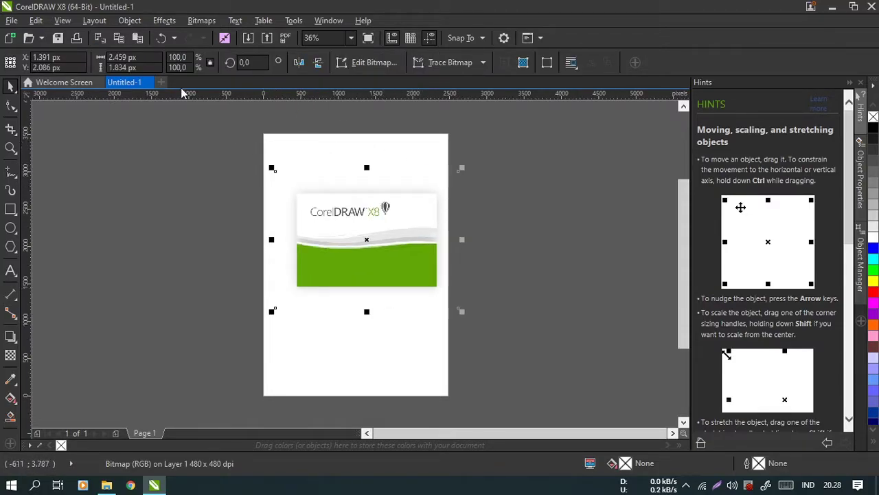
Step: Match the page size to the splash bitmap at 2459 × 1834 px and center the bitmap on the page
left_click(132, 57)
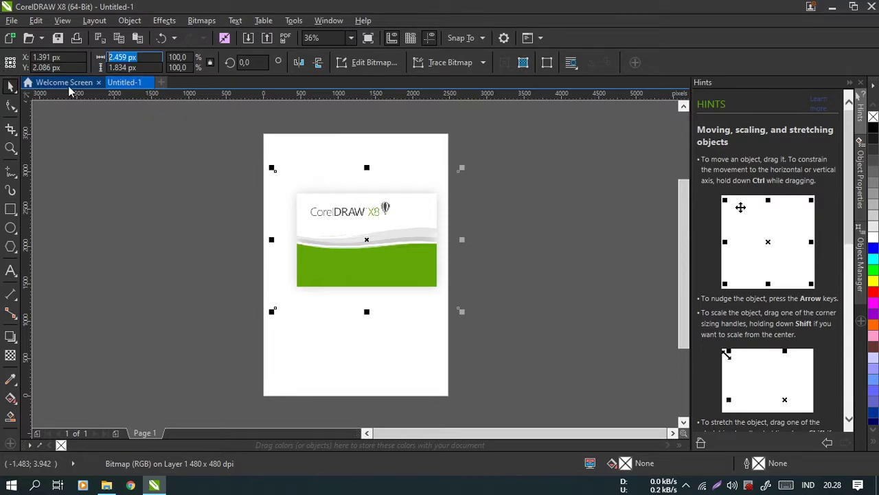
left_click(164, 201)
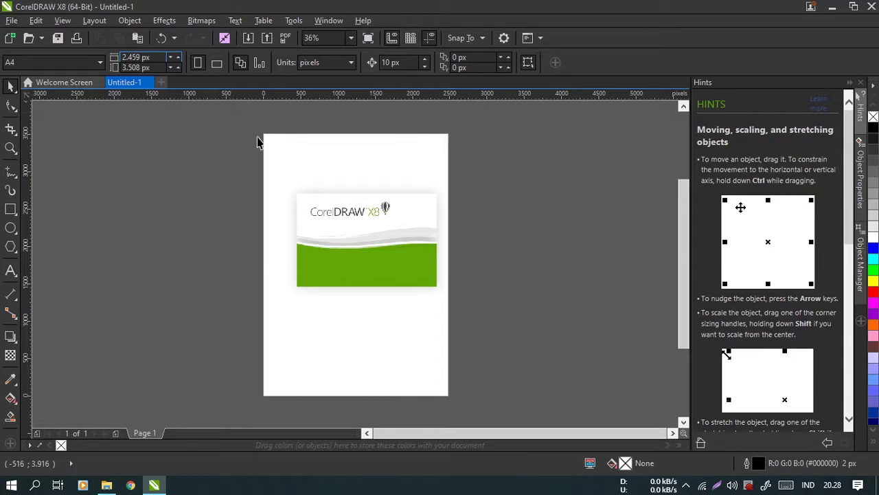
left_click(410, 257)
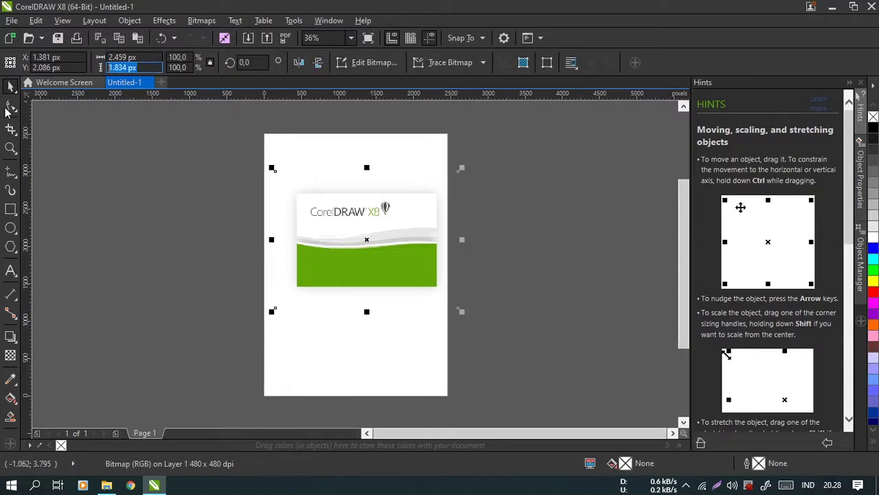
left_click(288, 186)
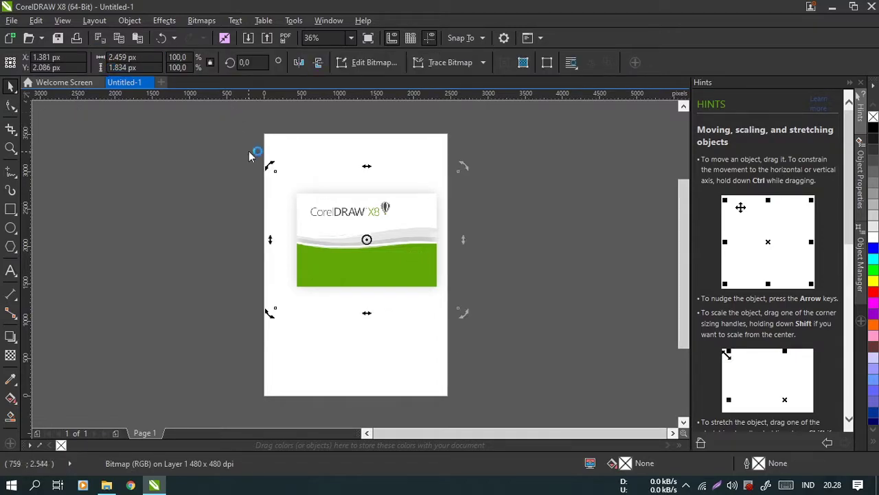
left_click(154, 107)
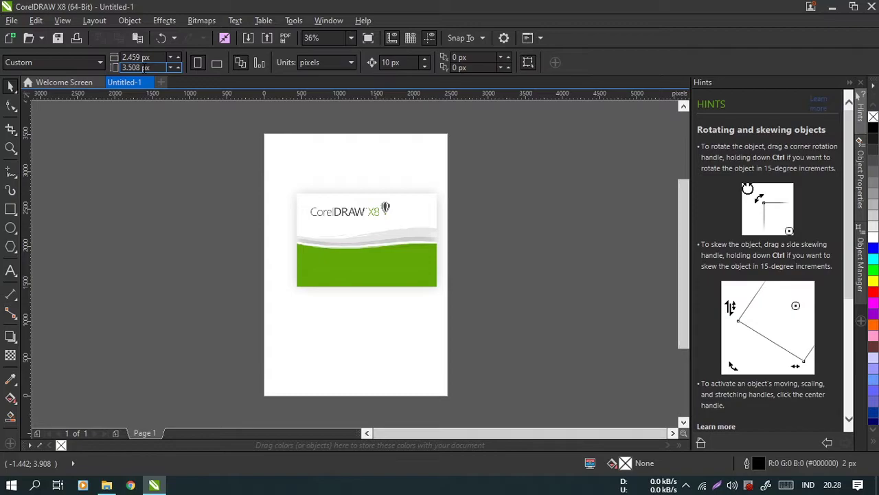
left_click(389, 233)
key("p")
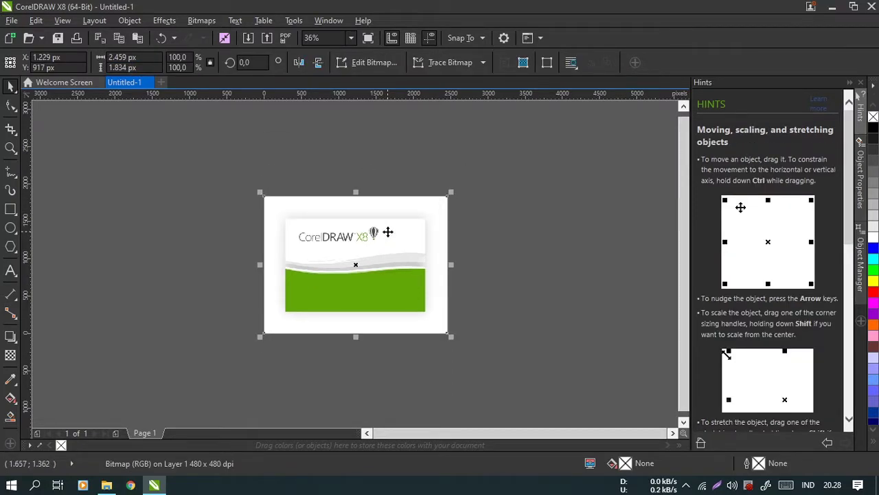
Step: Move the bitmap off the page to its left and add the text "supermi" in CheddarGothicStencil at about 360 pt on the page
left_click_drag(415, 250, 189, 227)
left_click(366, 152)
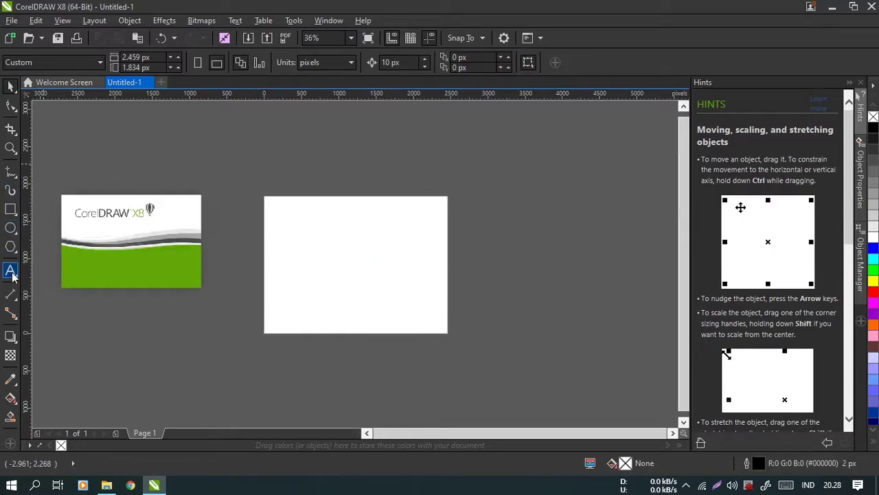
key("F8")
left_click(281, 253)
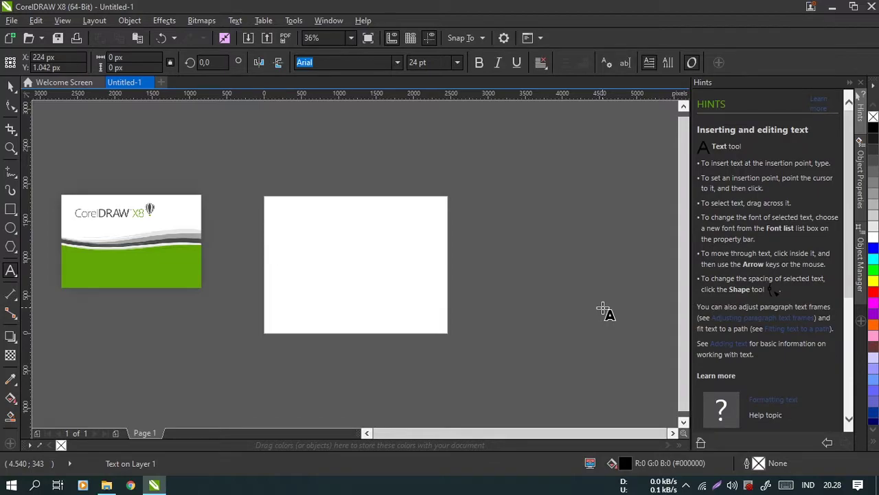
type("UPERMI")
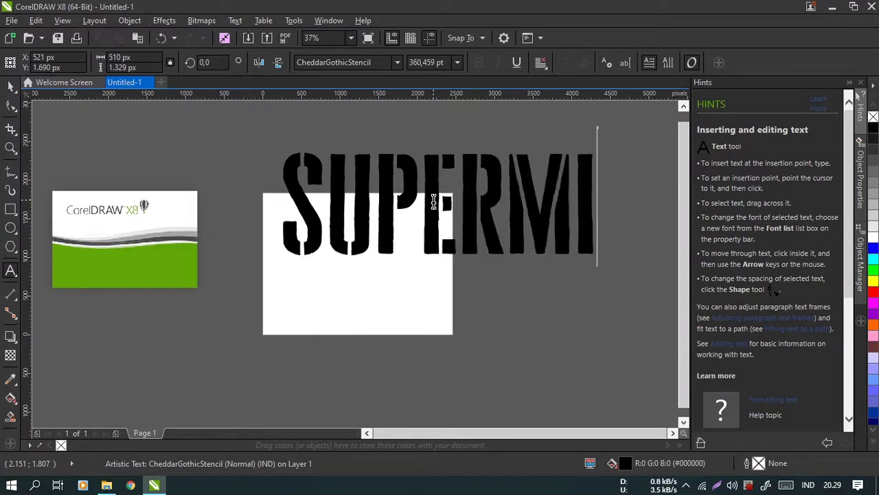
key("ctrl+space")
left_click(497, 362)
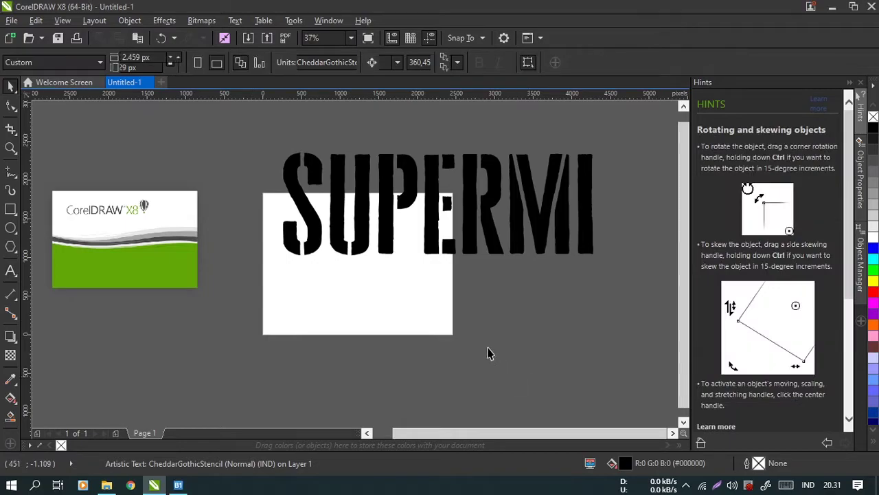
Step: Change the font of the "supermi" text to Futura Md BT Bold-Italic
left_click(418, 255)
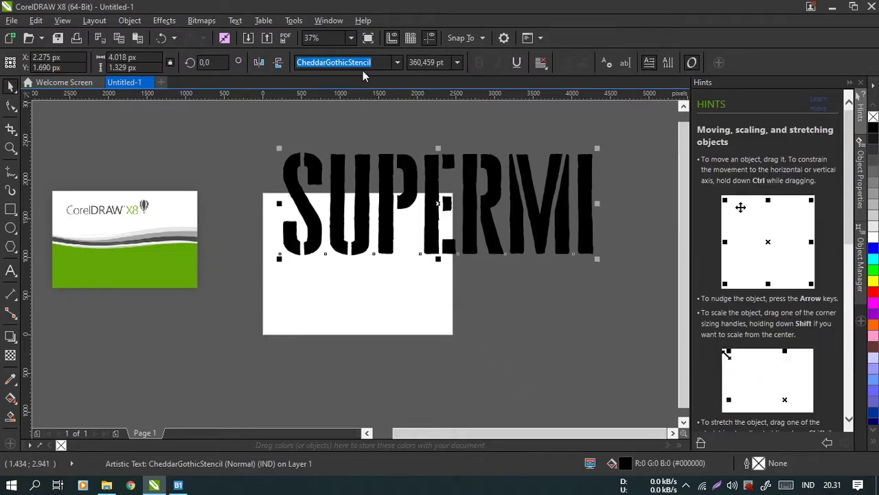
left_click(397, 62)
mouse_move(374, 187)
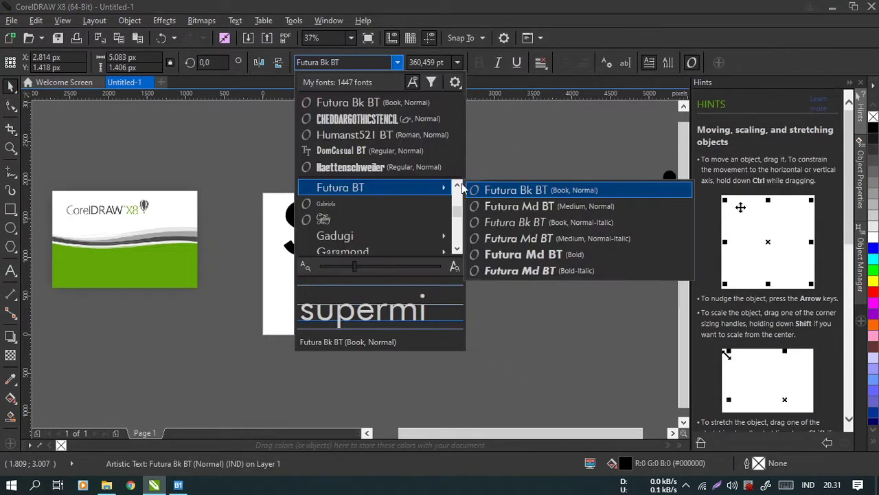
left_click(533, 270)
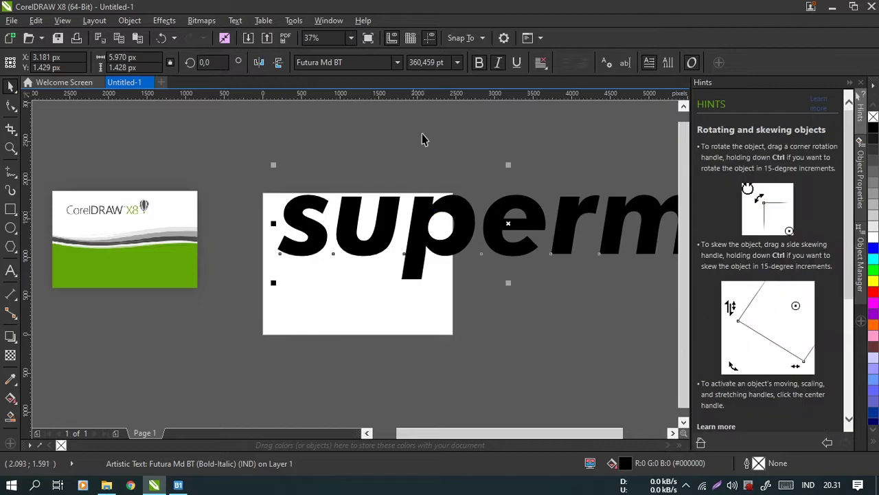
Step: Convert the whole "supermi" text to uppercase with Change Case
left_click(424, 224)
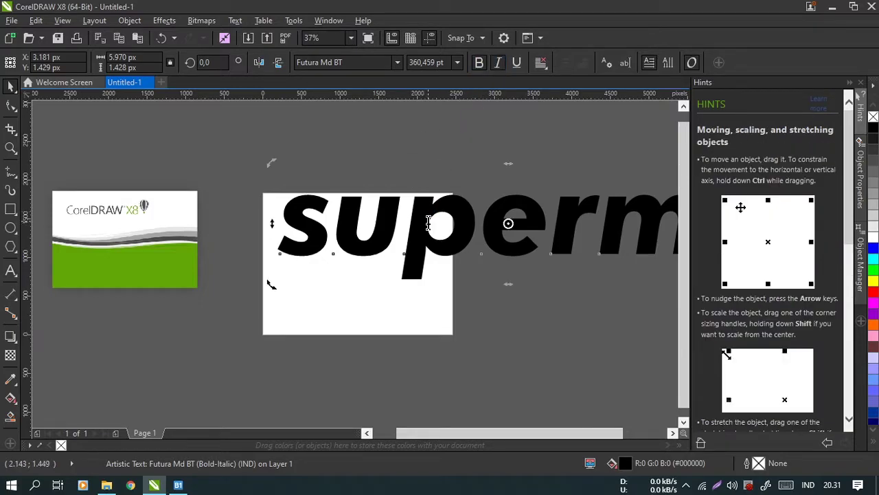
double_click(428, 220)
key("shift+F3")
left_click(399, 230)
left_click(389, 288)
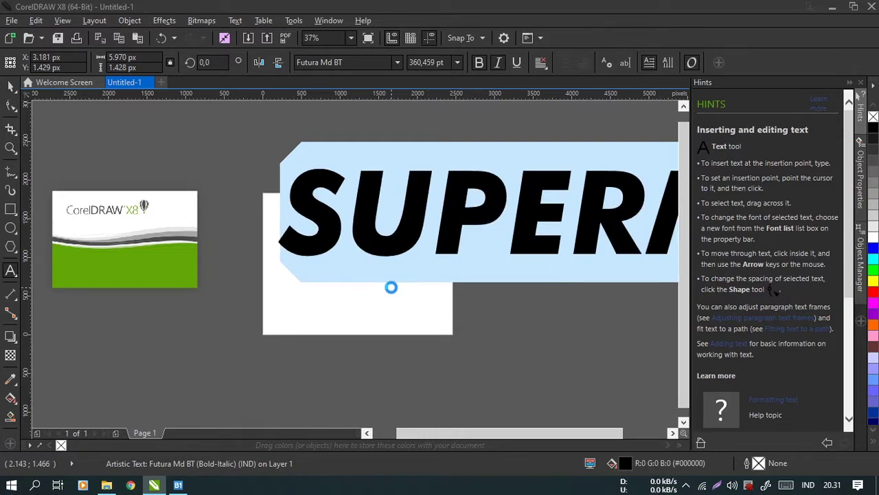
Step: Scale down and tilt the SUPERMI text, and place it over the bitmap centered on the page
scroll(407, 197, "down", 5)
scroll(407, 197, "up", 2)
left_click_drag(261, 216, 318, 180)
left_click(277, 218)
scroll(277, 219, "up", 3)
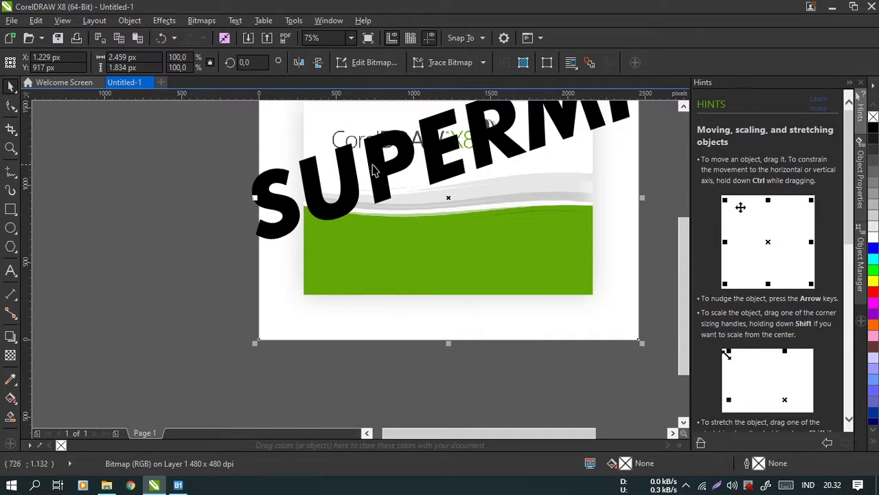
Step: Adjust the SUPERMI text to about 115 pt with a rotation of about 8.5° across the middle of the splash artwork
scroll(404, 176, "up", 1)
scroll(404, 177, "down", 1)
left_click_drag(430, 224, 398, 274)
left_click(489, 157)
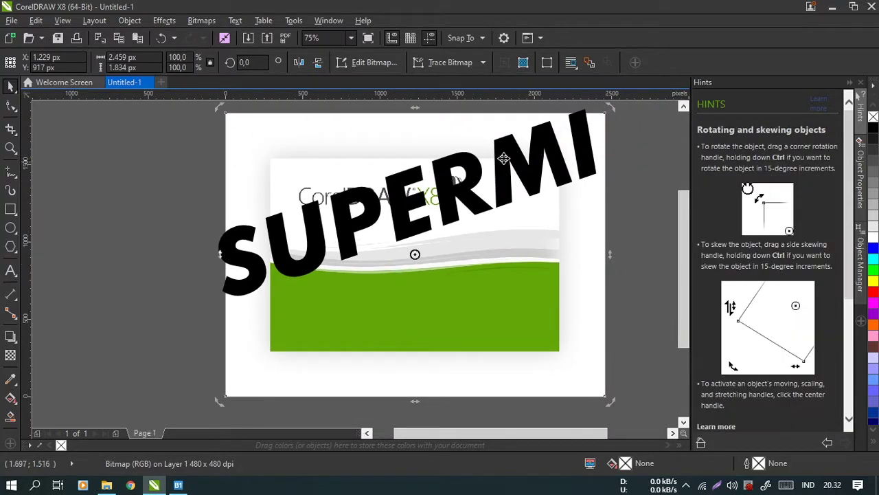
left_click_drag(603, 300, 639, 155)
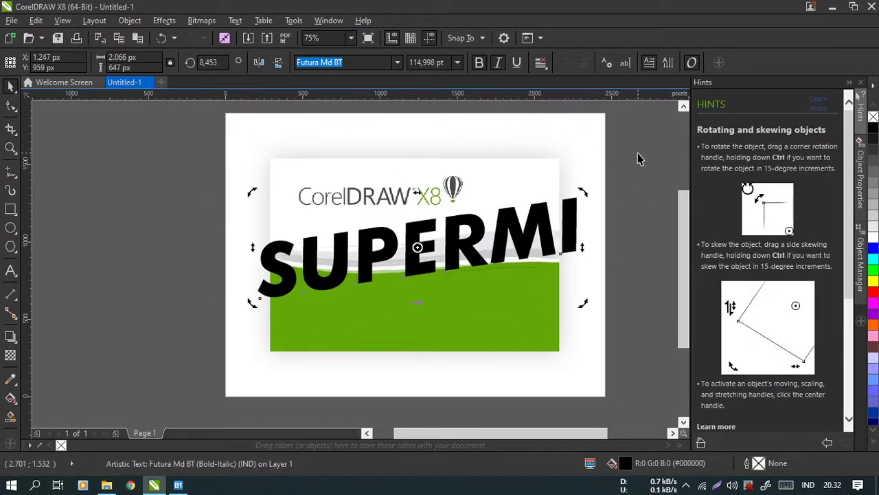
Step: Move the original splash bitmap off the page into the empty area beside it, leaving only the SUPERMI text on the page
left_click(578, 166)
left_click(473, 167)
scroll(474, 167, "down", 2)
left_click_drag(452, 169, 197, 166)
left_click(306, 174)
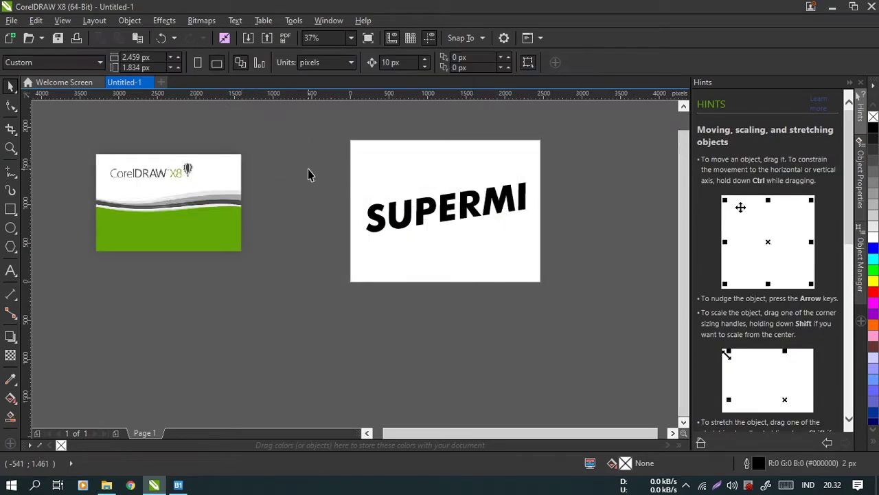
Step: Create a page-sized rectangle behind the SUPERMI text and fill it with red
double_click(10, 212)
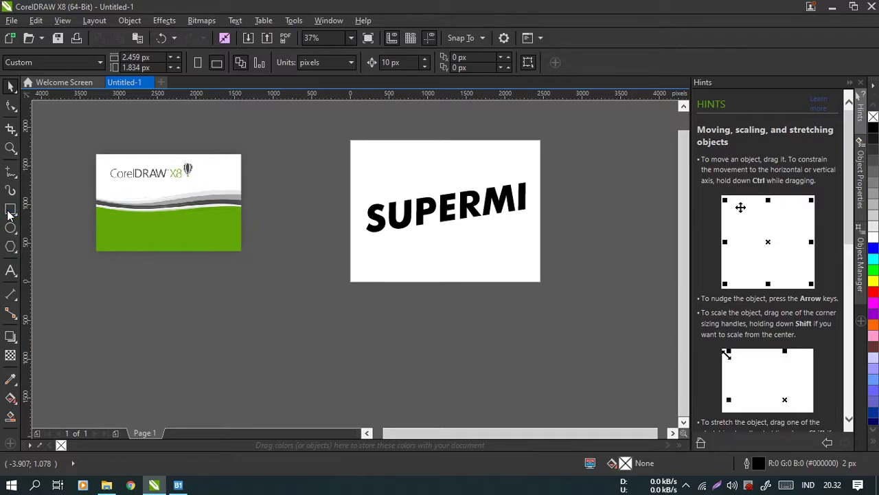
left_click(10, 89)
left_click(386, 162)
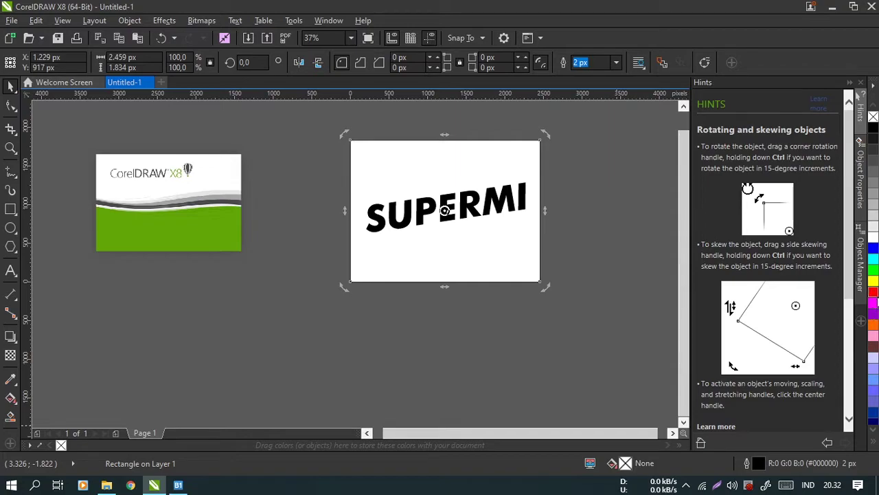
left_click(874, 291)
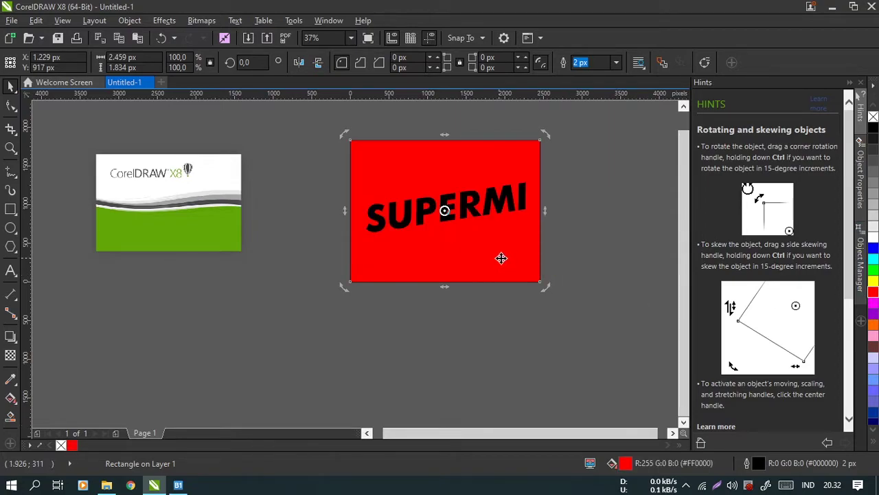
Step: Fill the SUPERMI text with white and remove the outline of the red rectangle
left_click(510, 208)
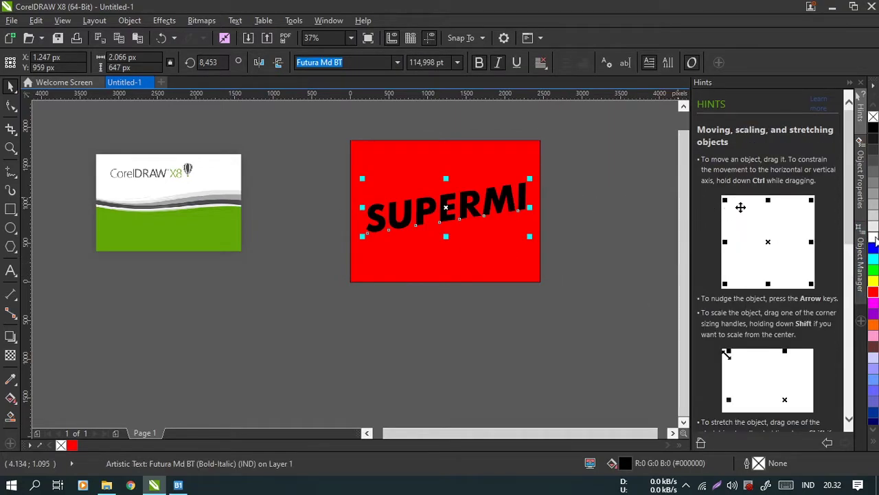
left_click(876, 240)
key("Tab")
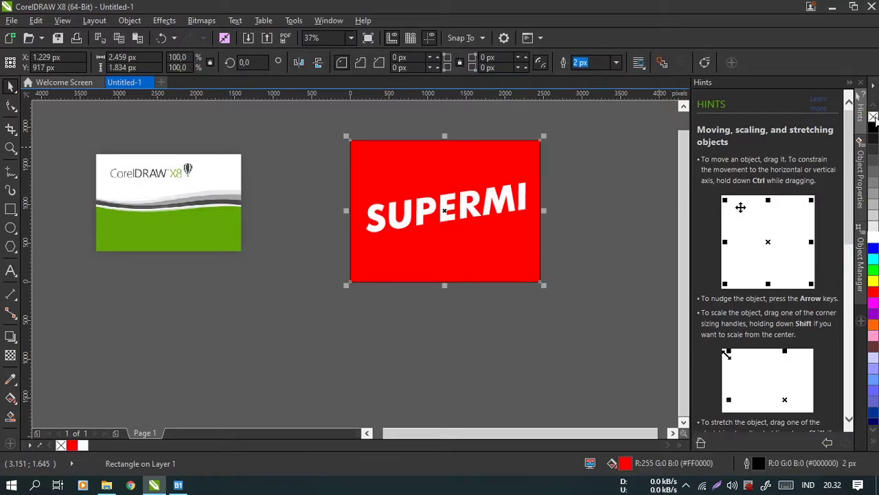
left_click(479, 206)
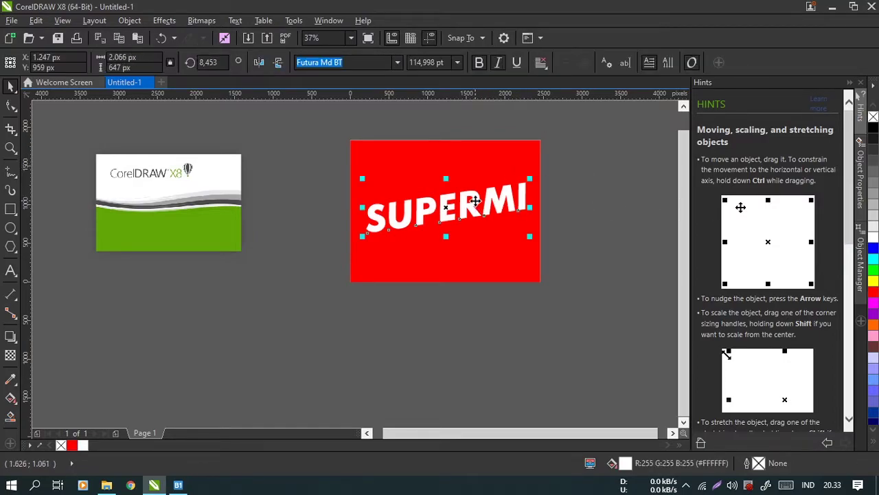
Step: Try centering the original splash bitmap on the page over the red artwork, and undo the move
left_click(185, 234)
key("p")
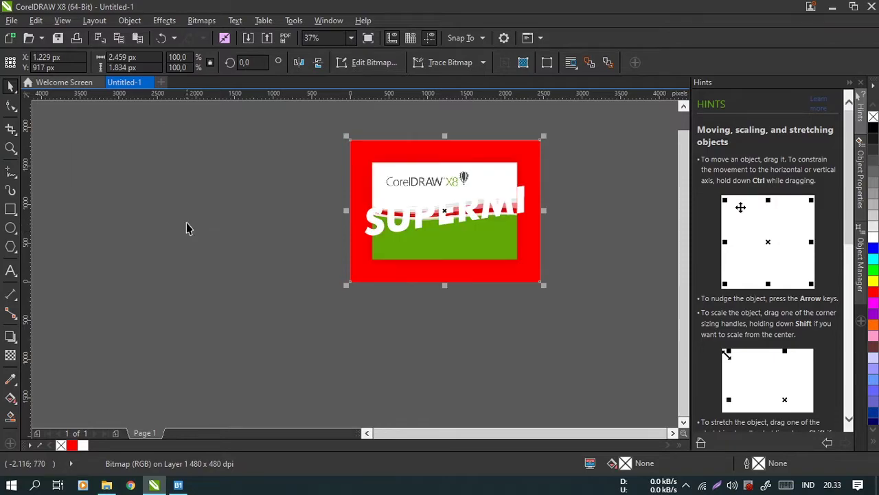
left_click(583, 199)
key("ctrl+z")
left_click(642, 267)
scroll(571, 190, "up", 1)
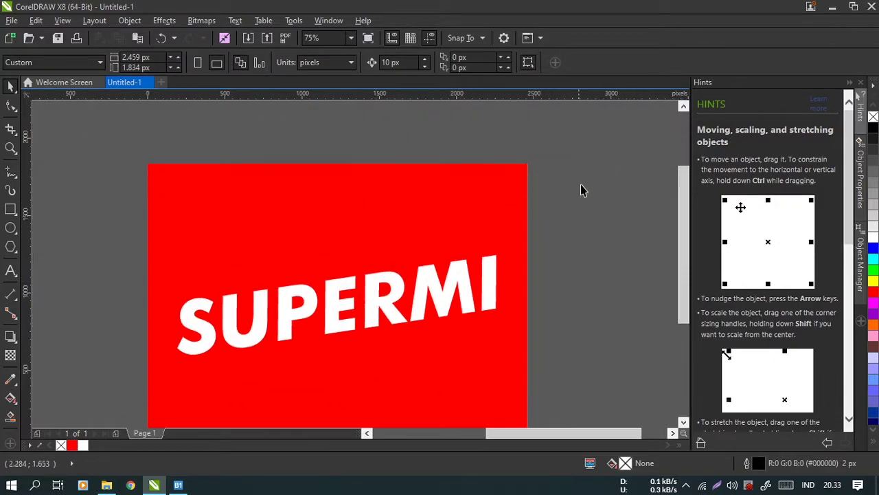
scroll(497, 221, "down", 1)
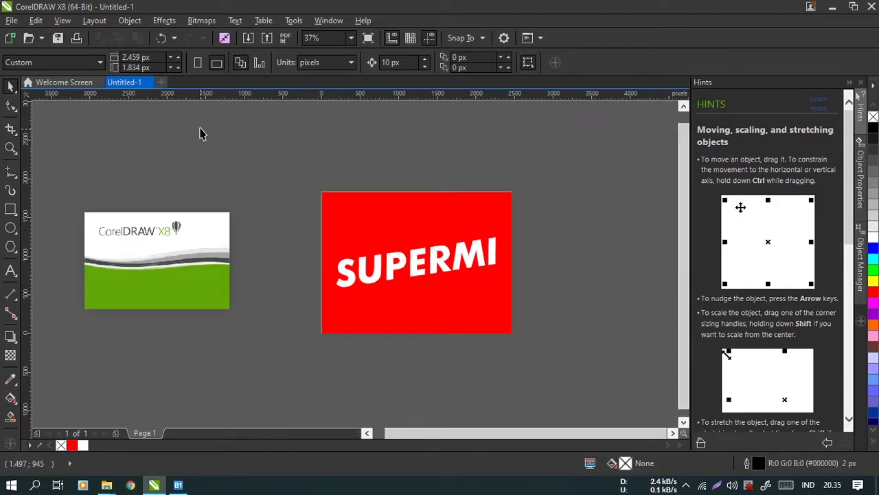
Step: Set up an export of the red rectangle and SUPERMI text as uncompressed TIFF, matching the Skin folder's file name APP_Fireball.tif
left_click_drag(265, 143, 583, 383)
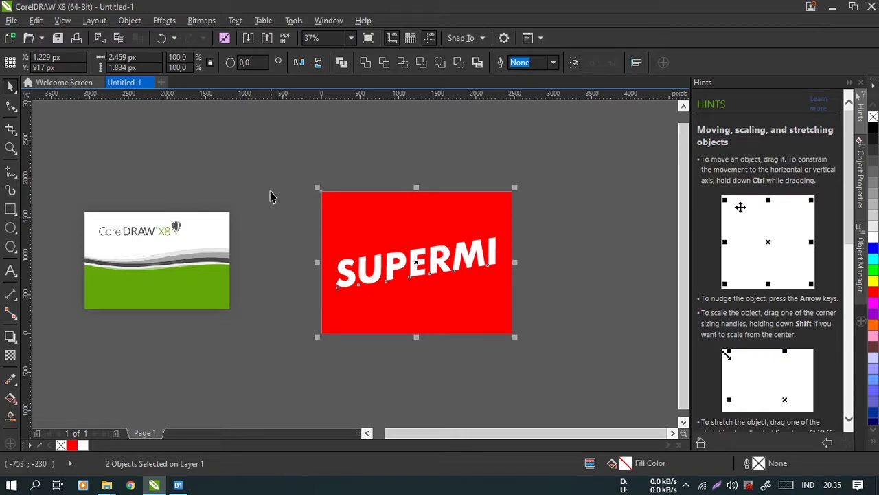
left_click(12, 20)
left_click(34, 234)
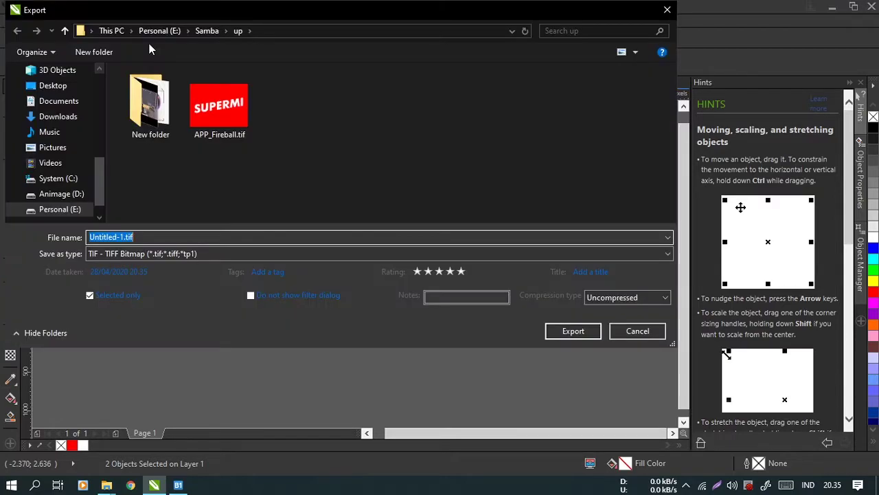
left_click(237, 116)
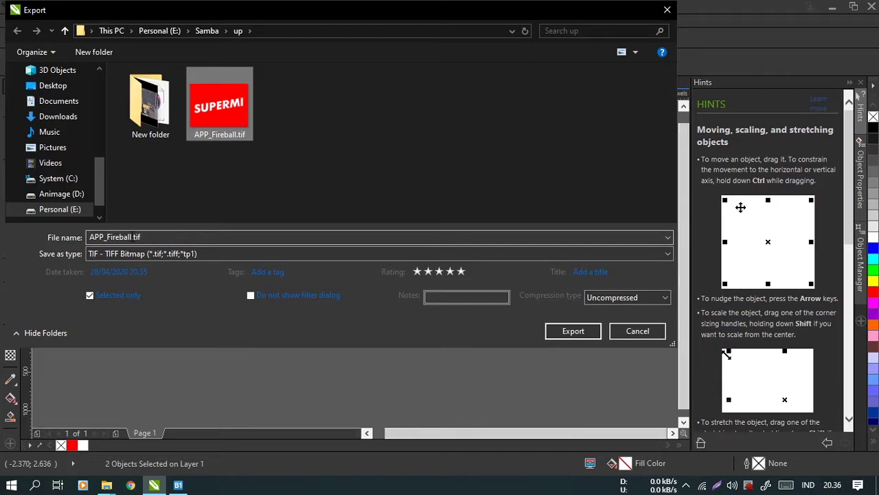
left_click(107, 484)
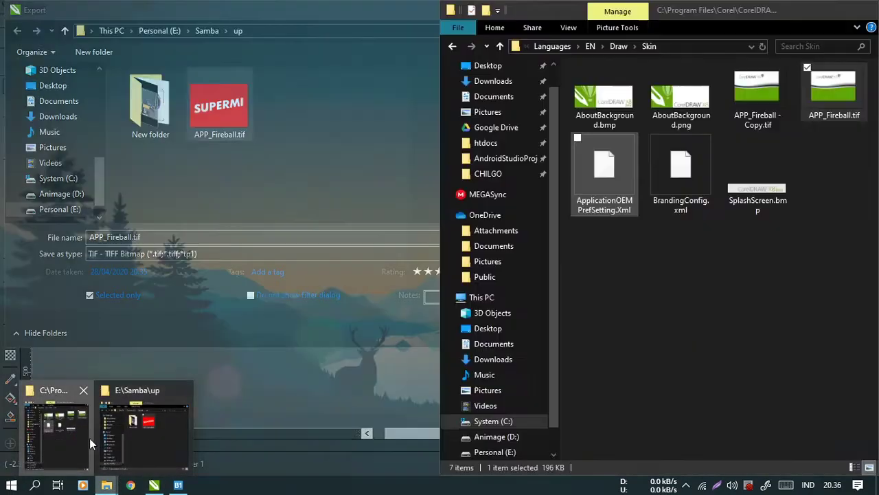
left_click(89, 437)
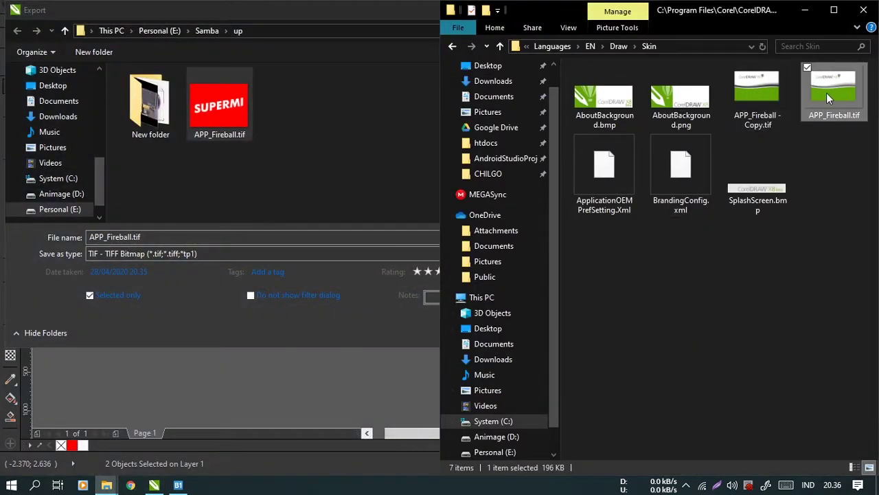
left_click(96, 305)
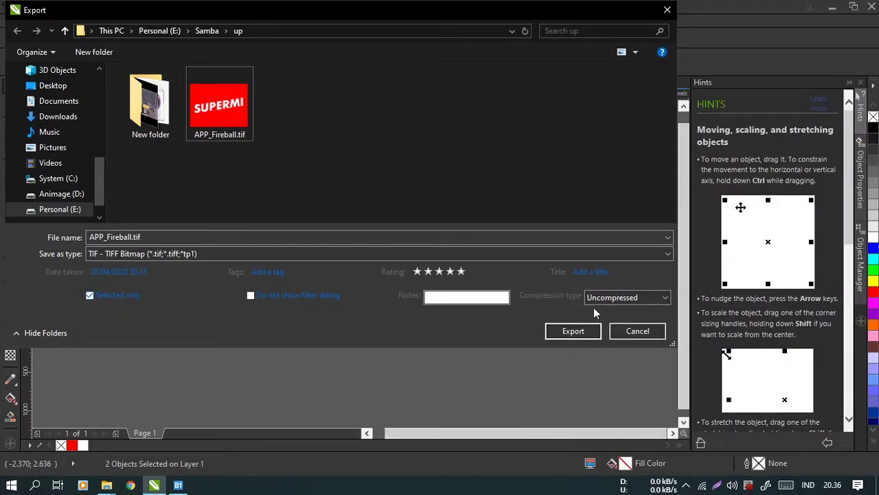
Step: Export over the existing APP_Fireball.tif as a 2460 × 1834 pixel, 300 dpi, 24-bit RGB bitmap with transparent background
left_click(573, 331)
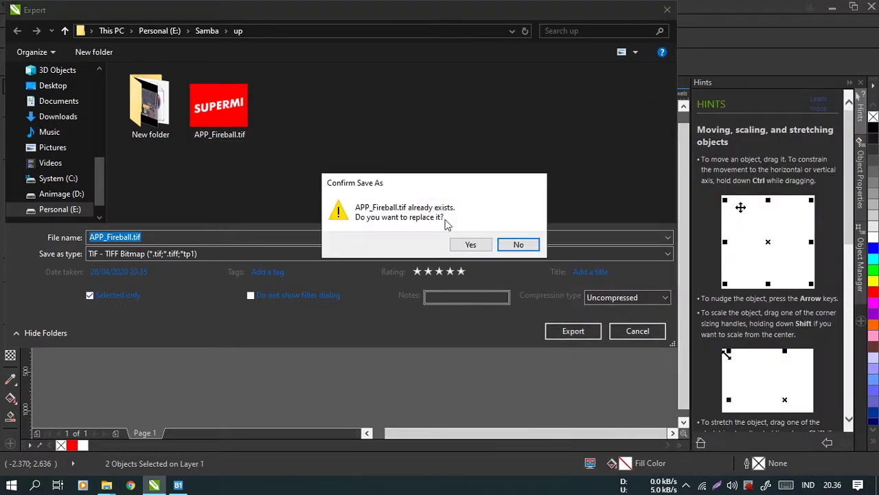
left_click(471, 246)
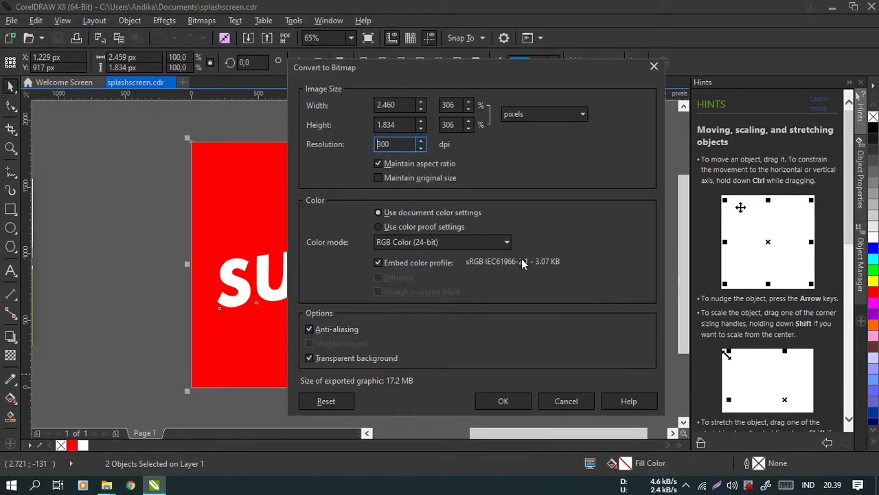
left_click(515, 408)
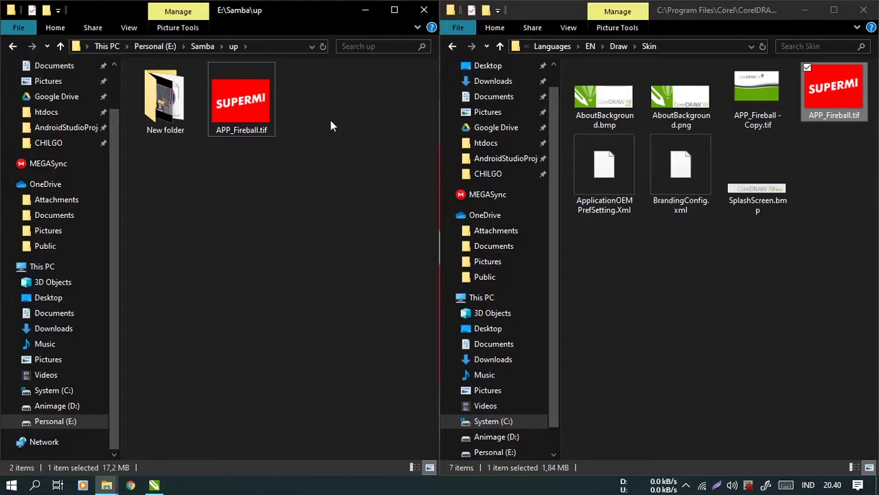
Step: Copy the exported APP_Fireball.tif from E:\Samba\up into CorelDRAW's Skin folder, replacing the file of the same name
left_click_drag(250, 112, 756, 180)
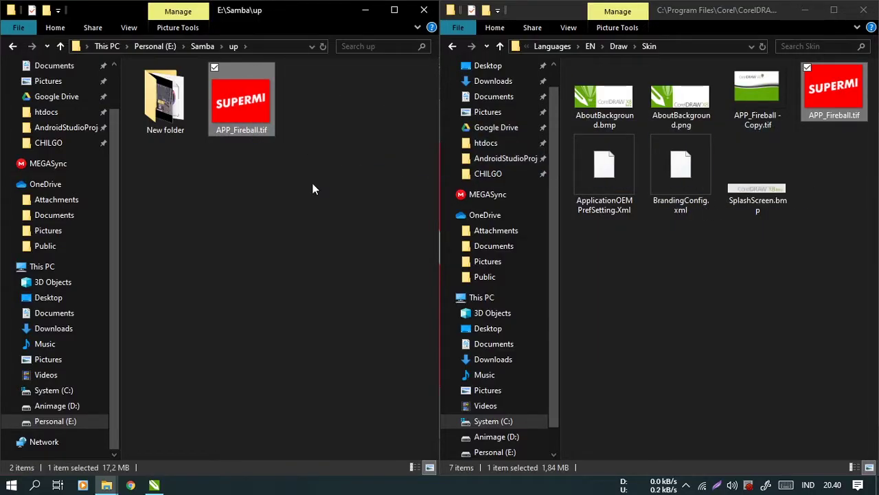
left_click(154, 485)
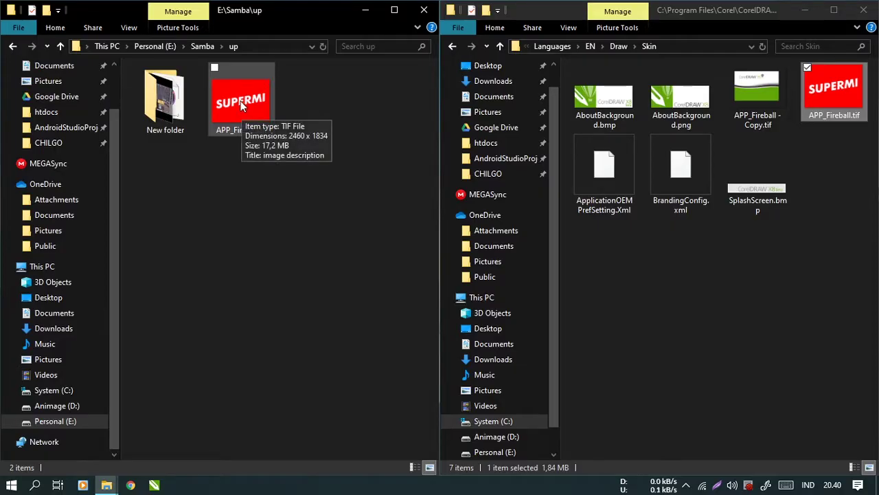
left_click_drag(243, 113, 811, 221)
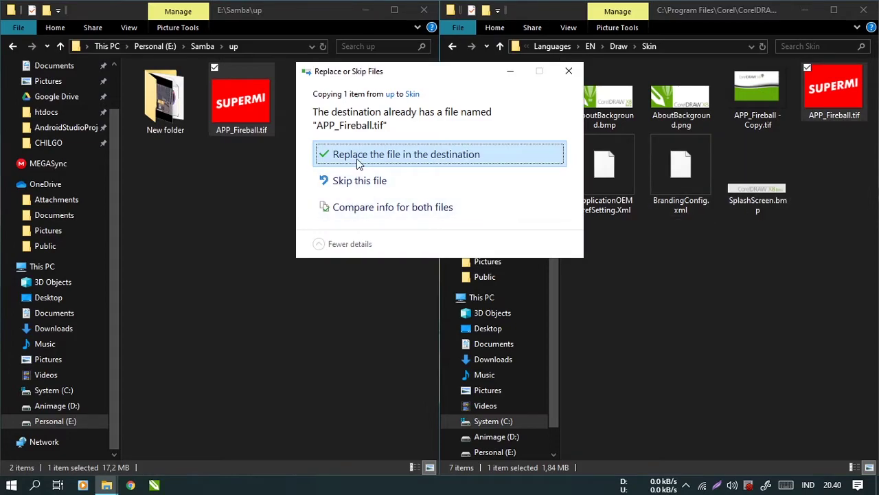
left_click(358, 158)
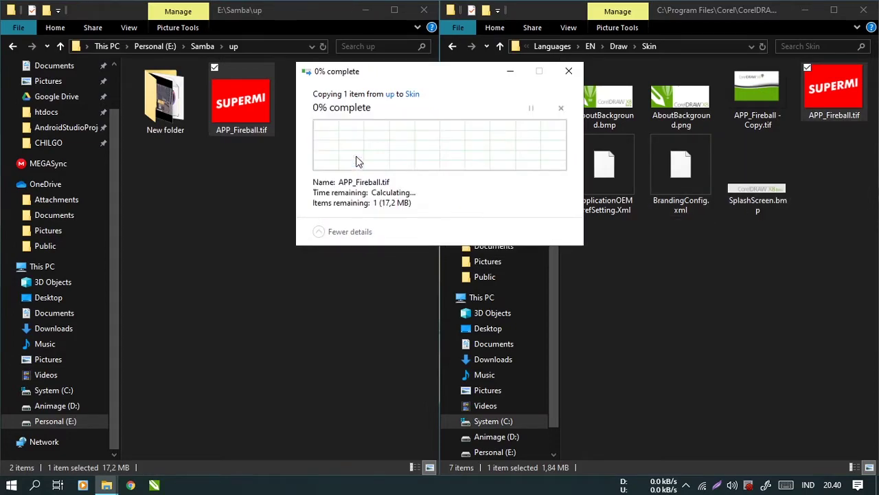
left_click(404, 158)
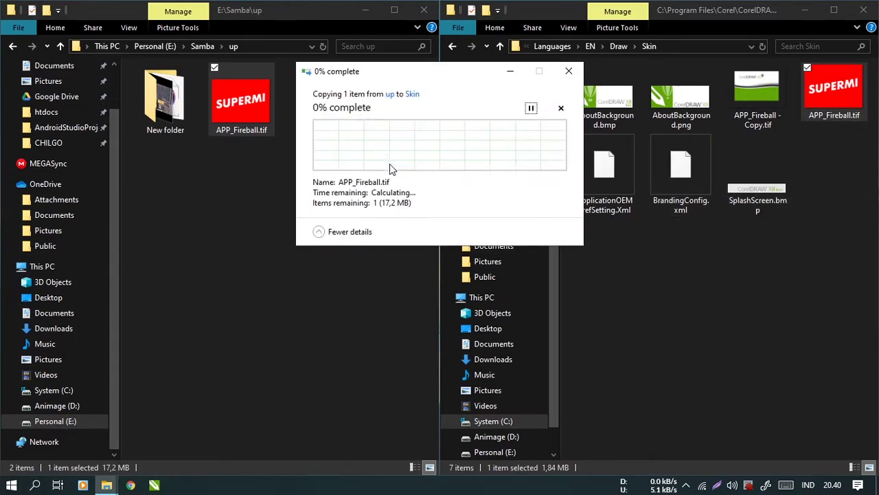
Step: Launch CorelDRAW X8 from the desktop to check the new splash screen
left_click(284, 218)
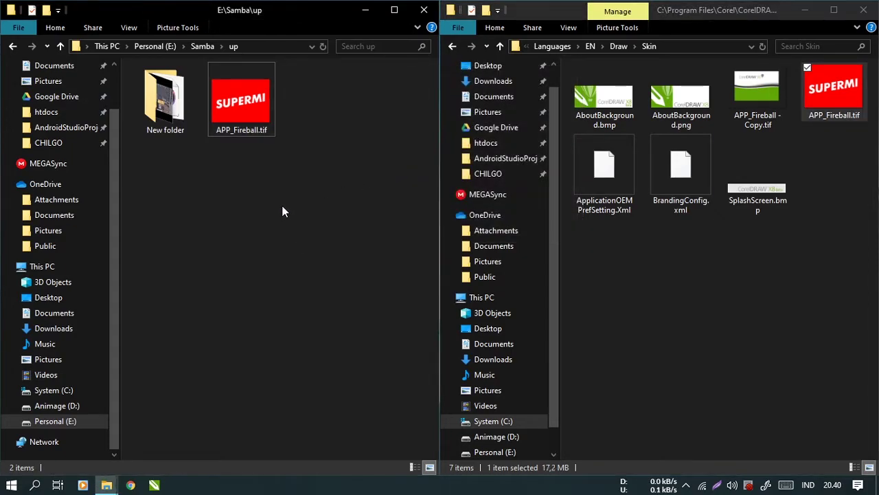
left_click(154, 486)
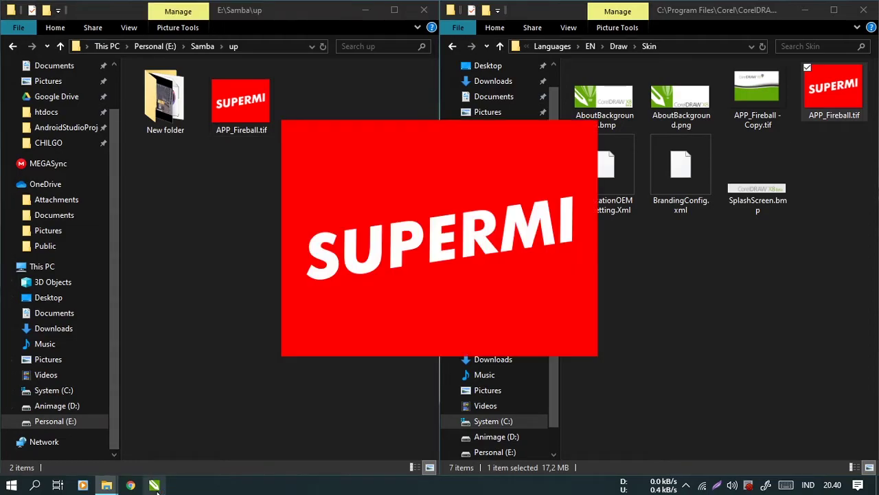